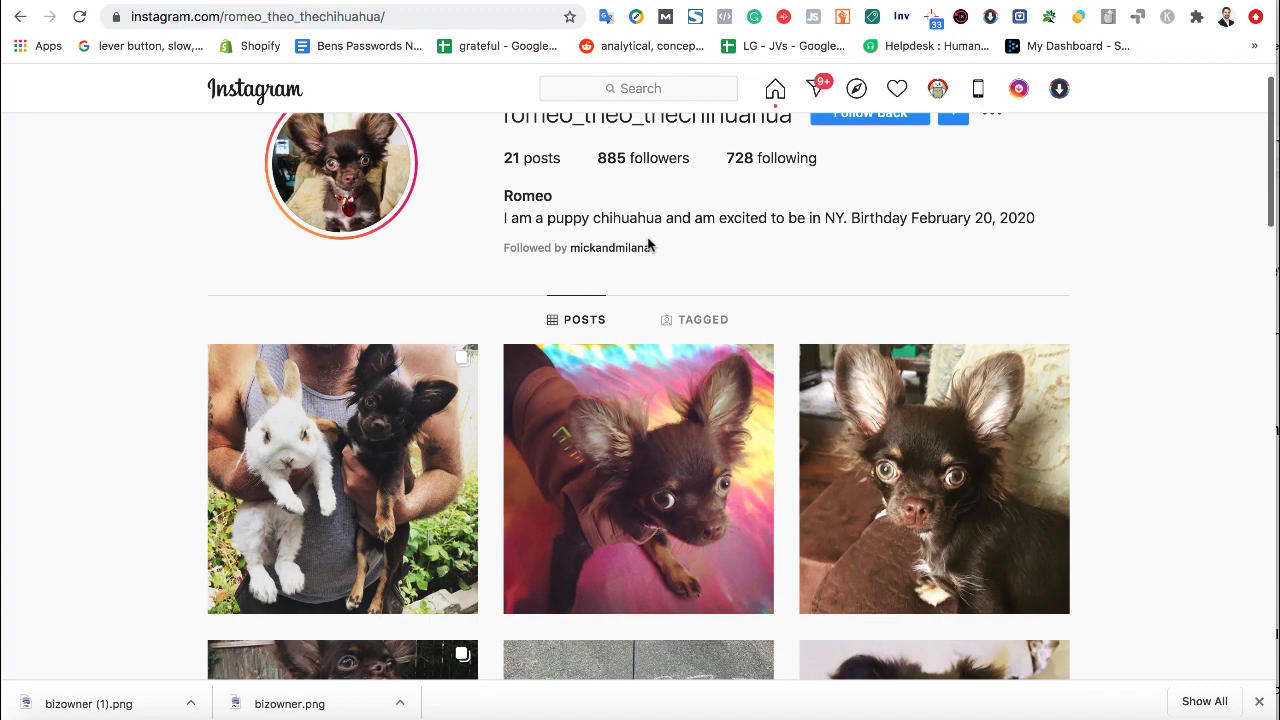
- Open the chihuahua's followers list from its profile
scroll(820, 430, "up", 4)
mouse_move(820, 430)
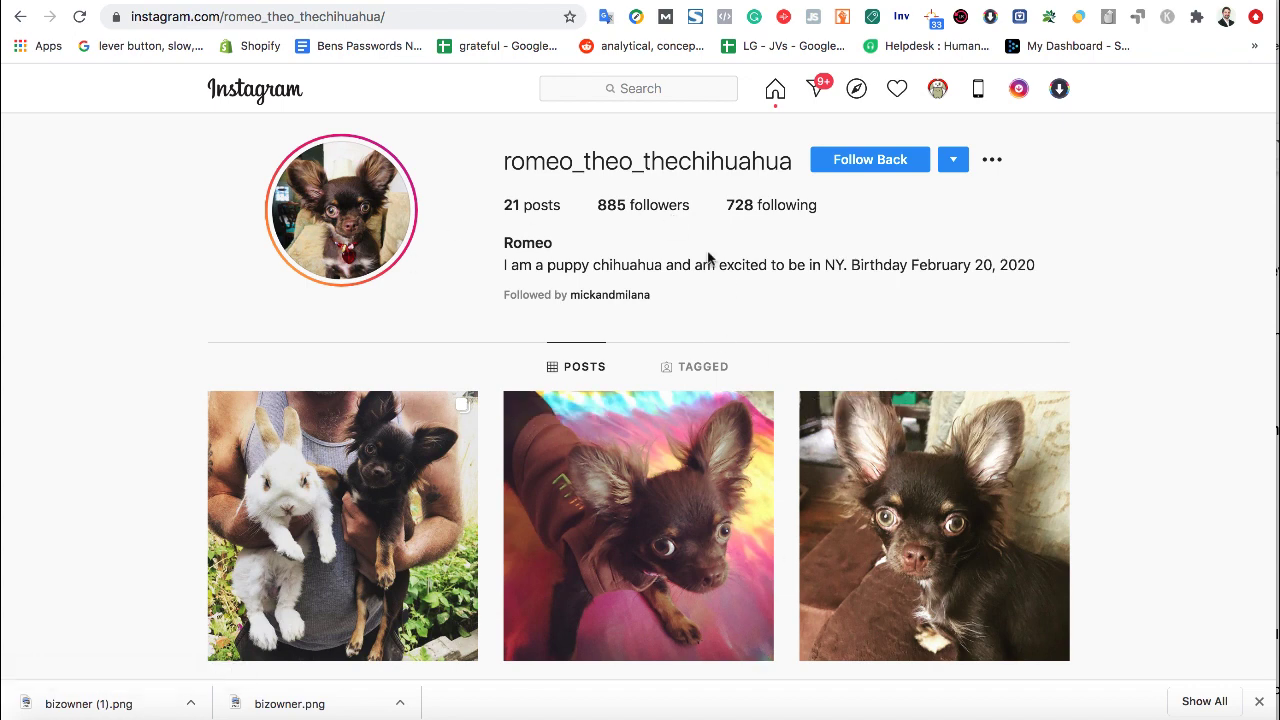
scroll(500, 284, "down", 2)
scroll(414, 177, "up", 2)
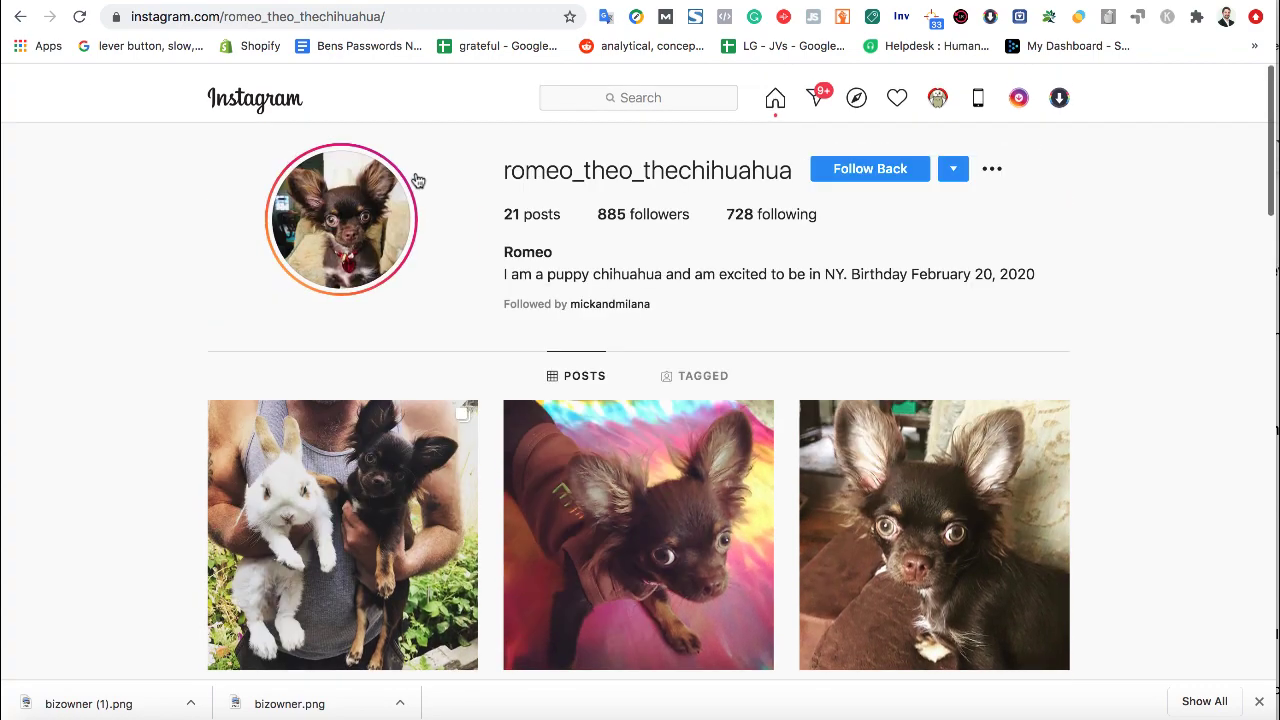
left_click(646, 205)
scroll(614, 457, "down", 5)
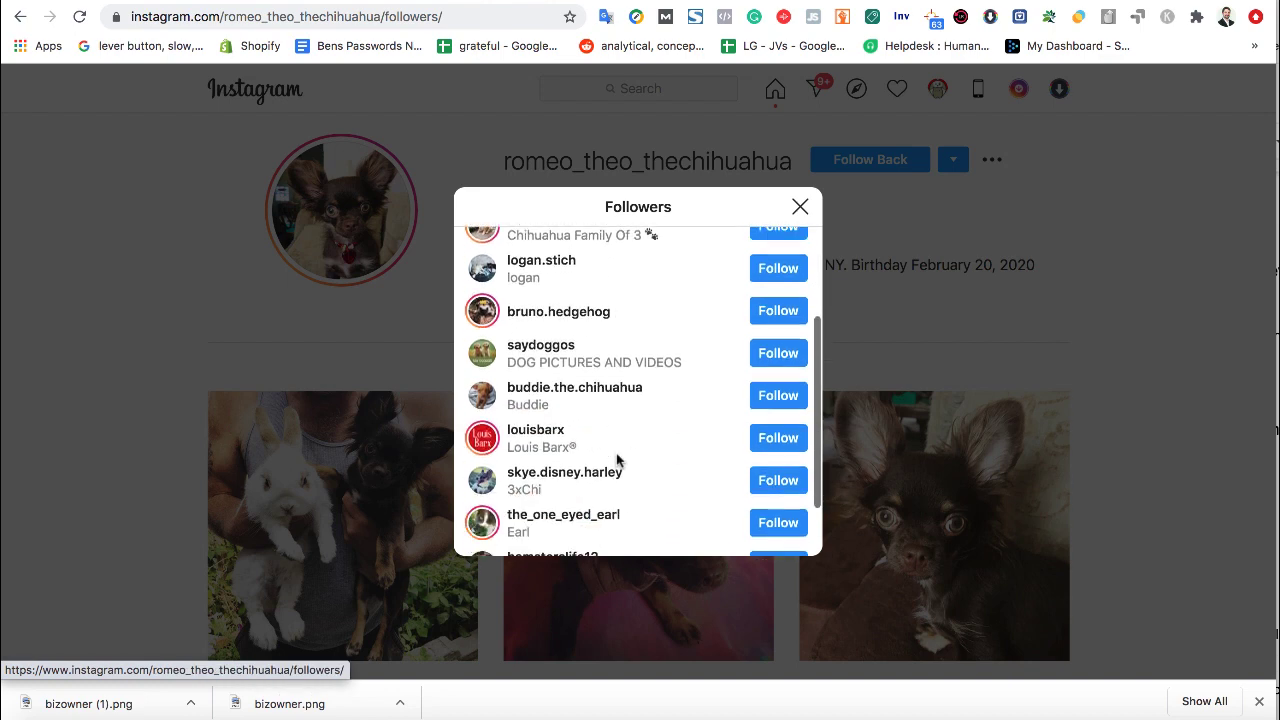
scroll(676, 416, "up", 5)
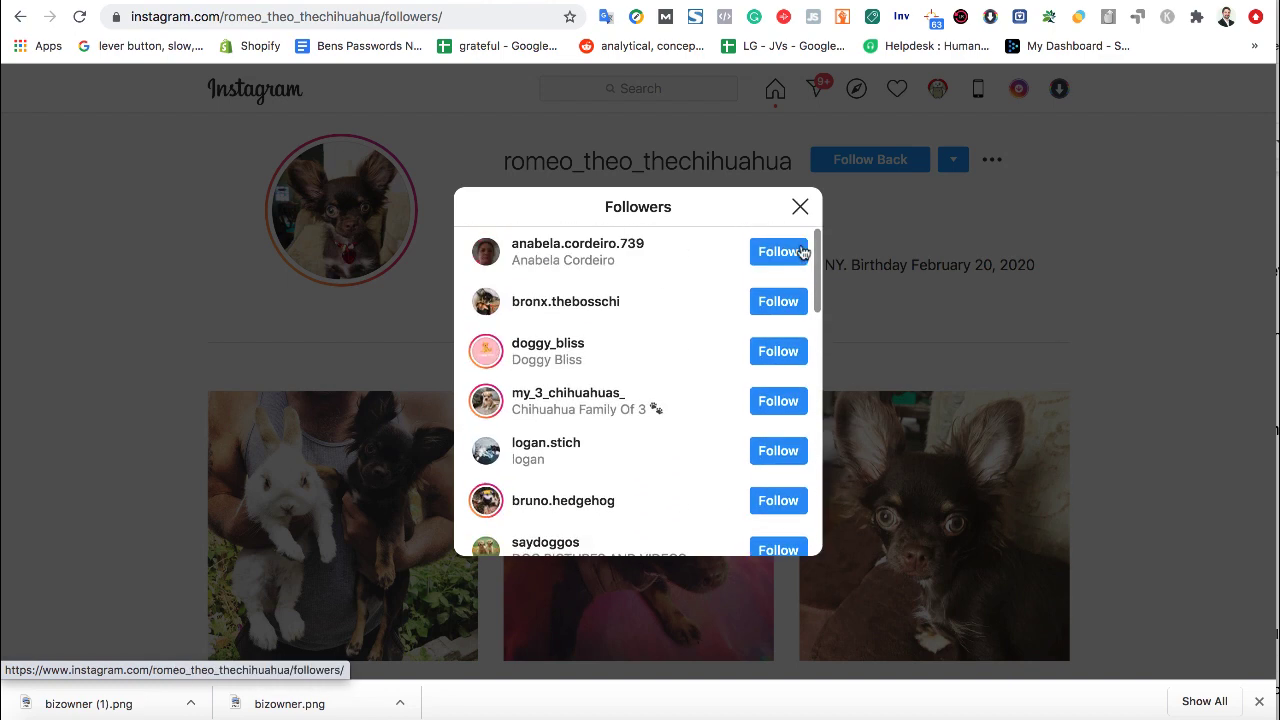
left_click(779, 352)
scroll(749, 424, "down", 3)
scroll(746, 427, "down", 8)
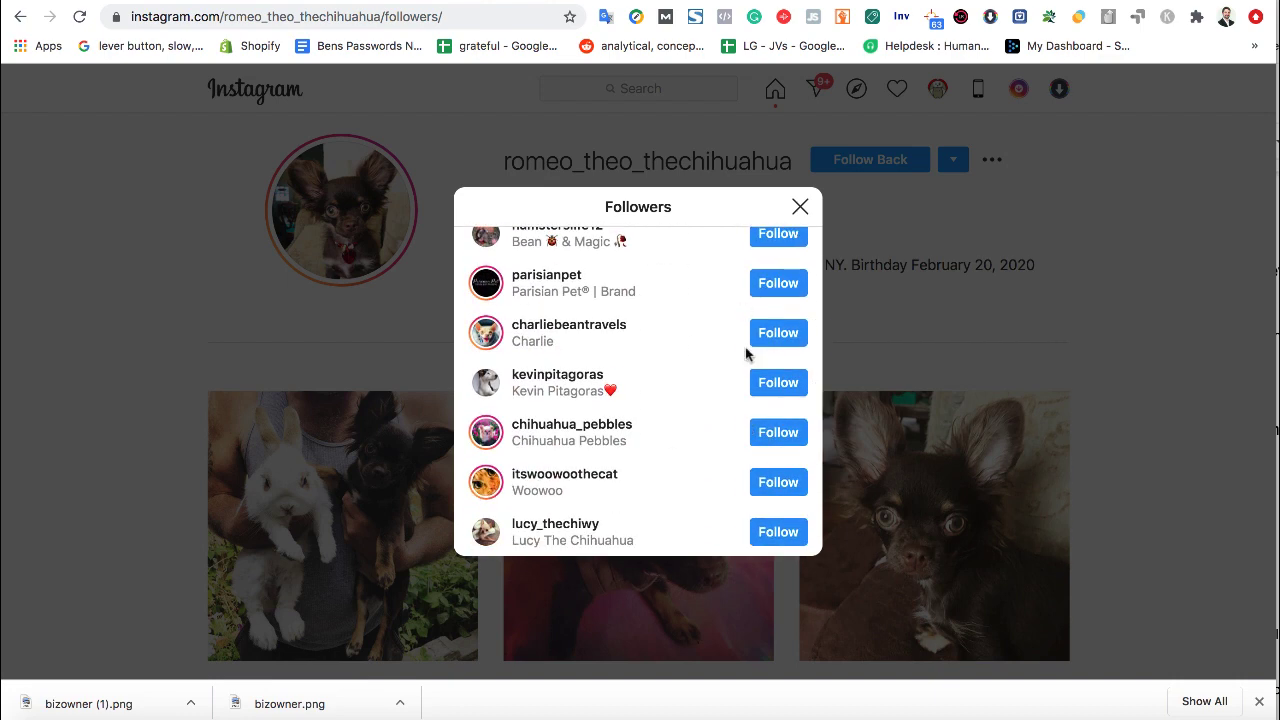
scroll(746, 352, "up", 10)
left_click(805, 206)
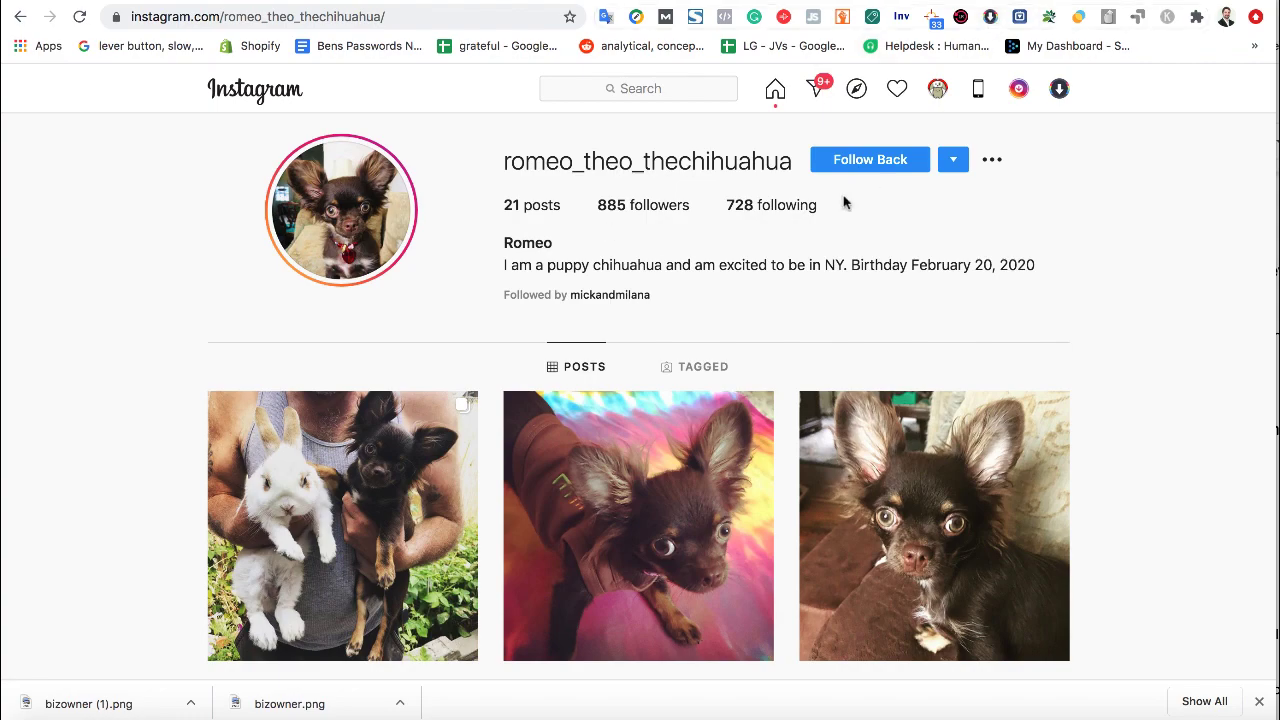
- Launch the Instagram Auto Follow panel from the browser extensions menu
scroll(662, 268, "down", 5)
scroll(663, 277, "up", 5)
left_click(1196, 16)
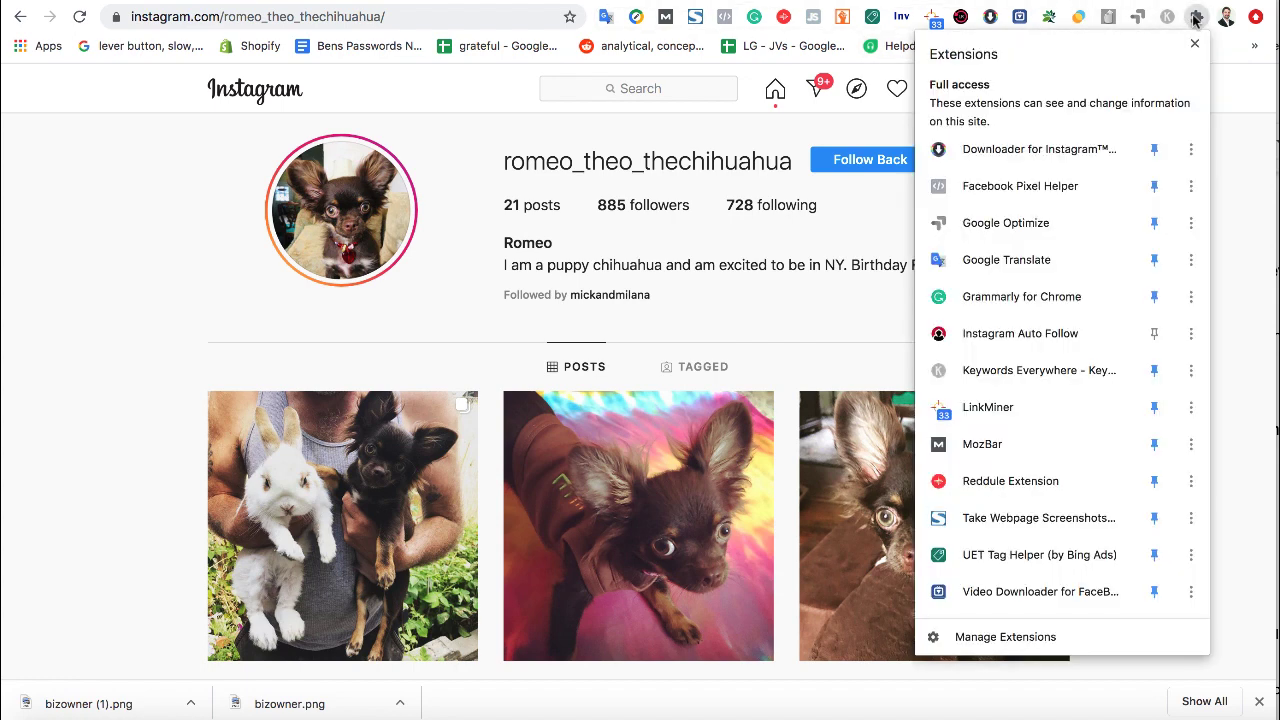
left_click(1022, 338)
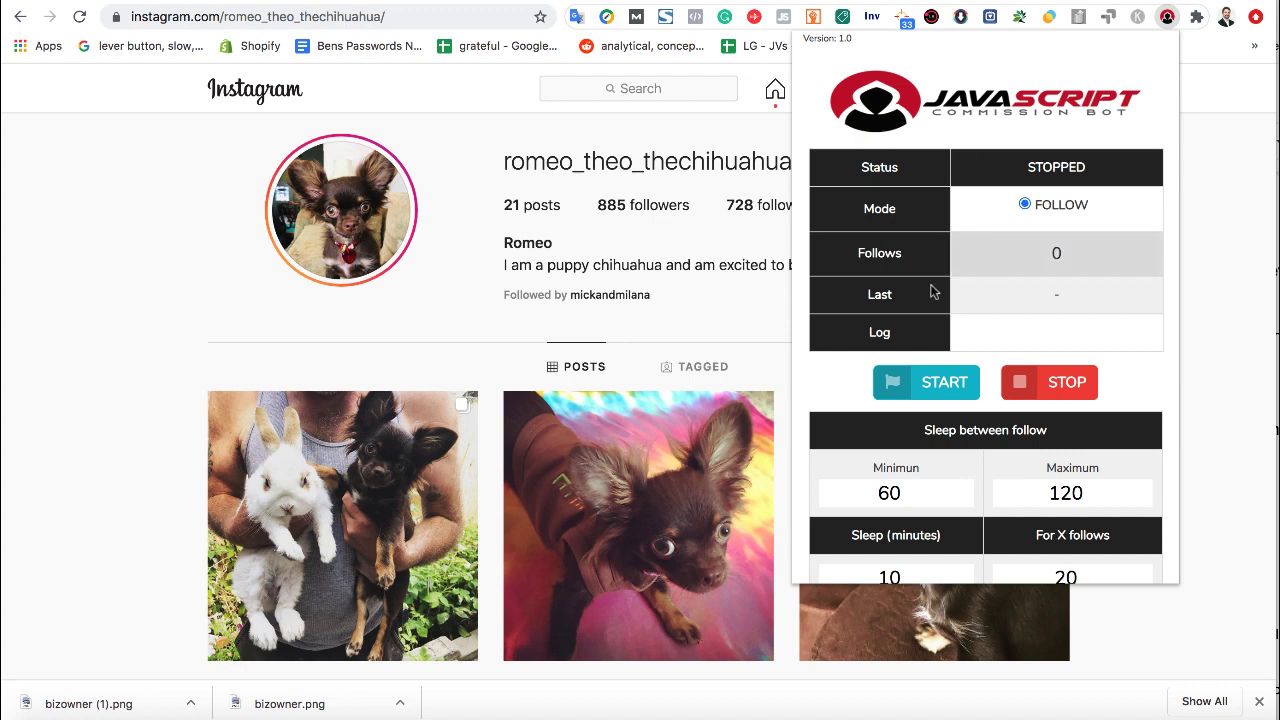
- Review the follow delay fields: minimum 60 and maximum 120 seconds
scroll(930, 295, "down", 3)
scroll(929, 296, "down", 1)
scroll(932, 280, "up", 3)
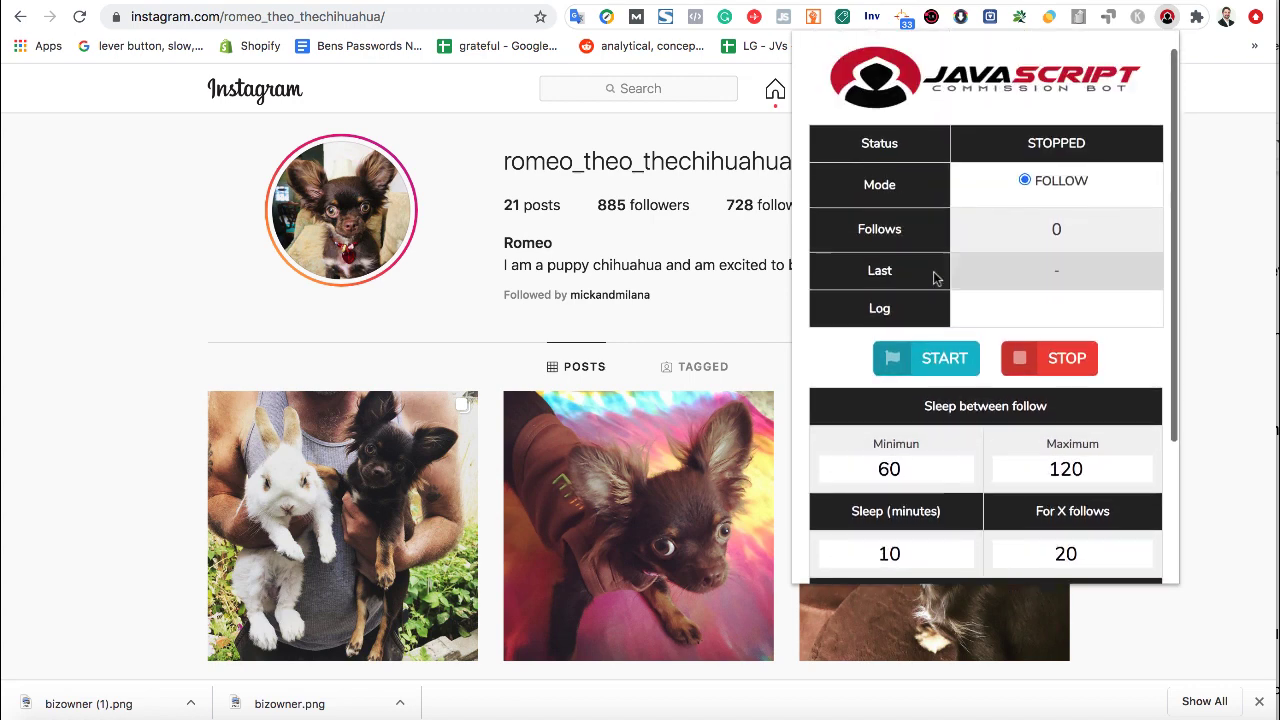
scroll(940, 400, "down", 3)
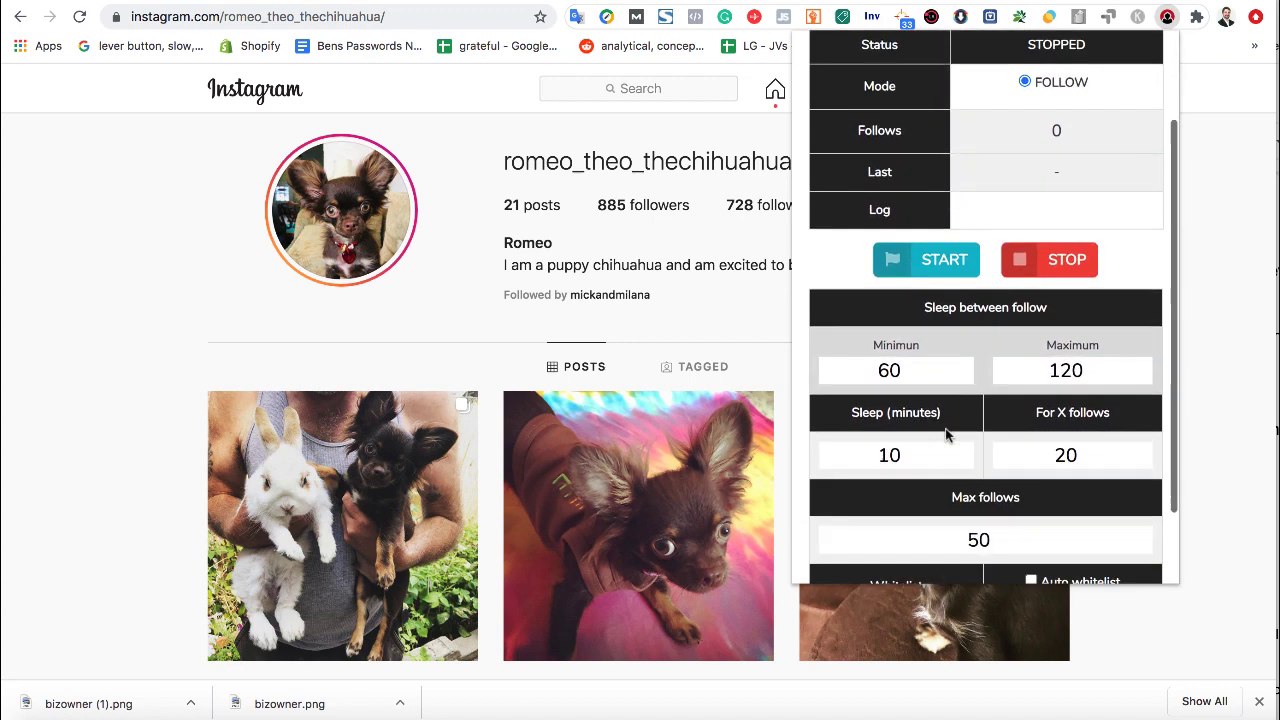
left_click(918, 367)
double_click(886, 363)
left_click(1057, 360)
left_click_drag(1086, 361, 1022, 360)
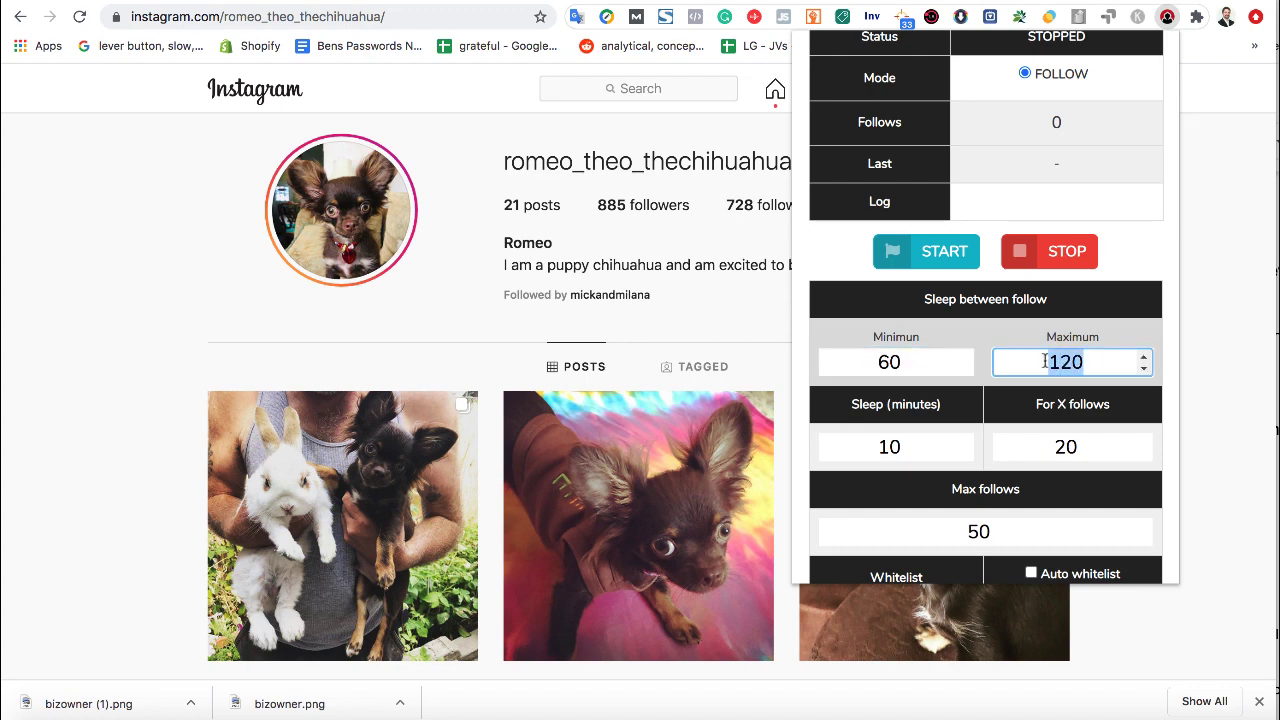
left_click(1045, 361)
- Check the 10-minute sleep duration and the Max follows limit of 50
scroll(949, 384, "down", 2)
left_click(908, 371)
left_click_drag(908, 371, 870, 377)
left_click(908, 373)
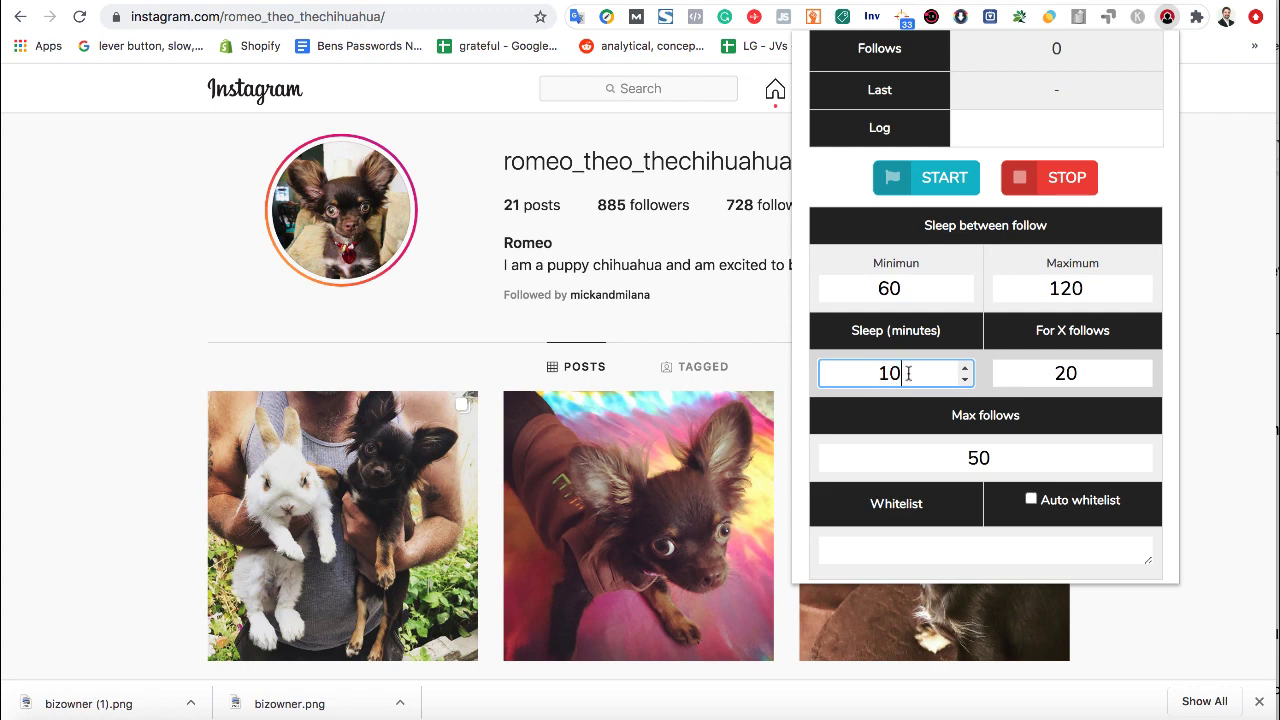
scroll(1010, 410, "down", 1)
left_click(993, 441)
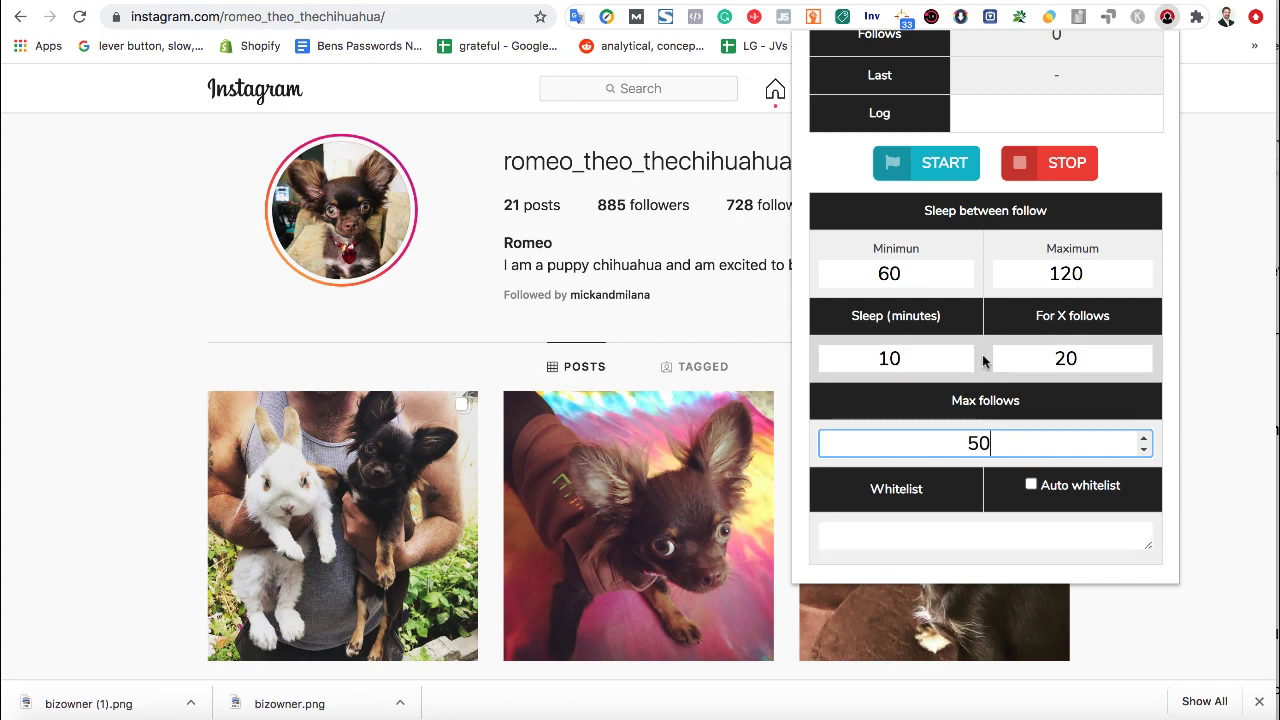
- Step the minimum delay up and down around 60 using its spinner
scroll(983, 360, "up", 5)
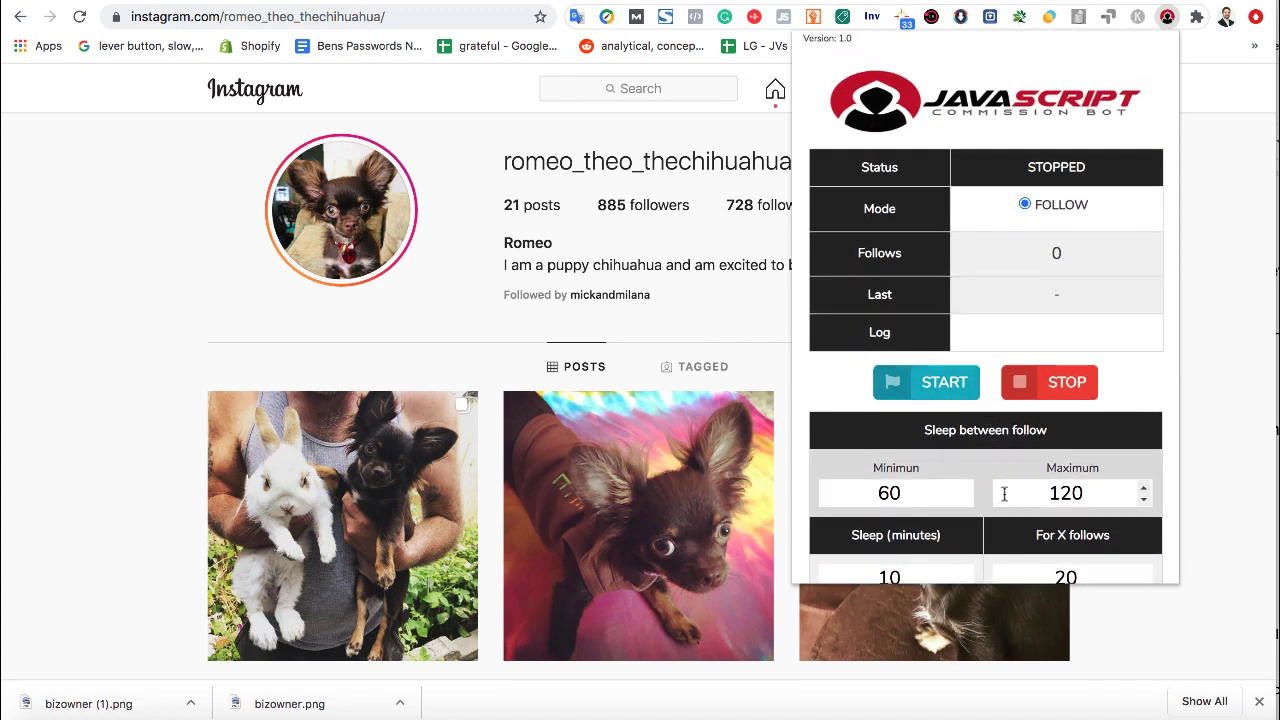
scroll(1003, 491, "down", 2)
left_click(923, 406)
left_click(965, 402)
left_click(965, 402)
left_click(965, 412)
left_click(965, 412)
left_click(965, 412)
left_click(965, 402)
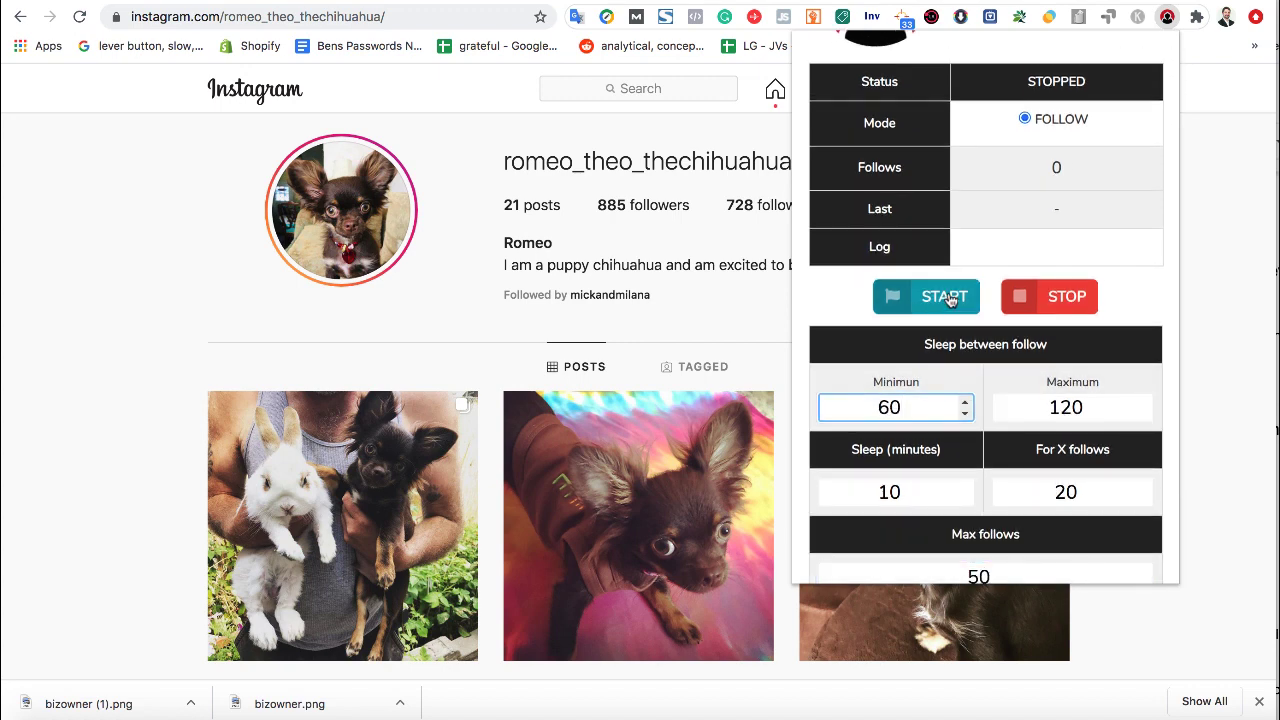
scroll(992, 297, "up", 2)
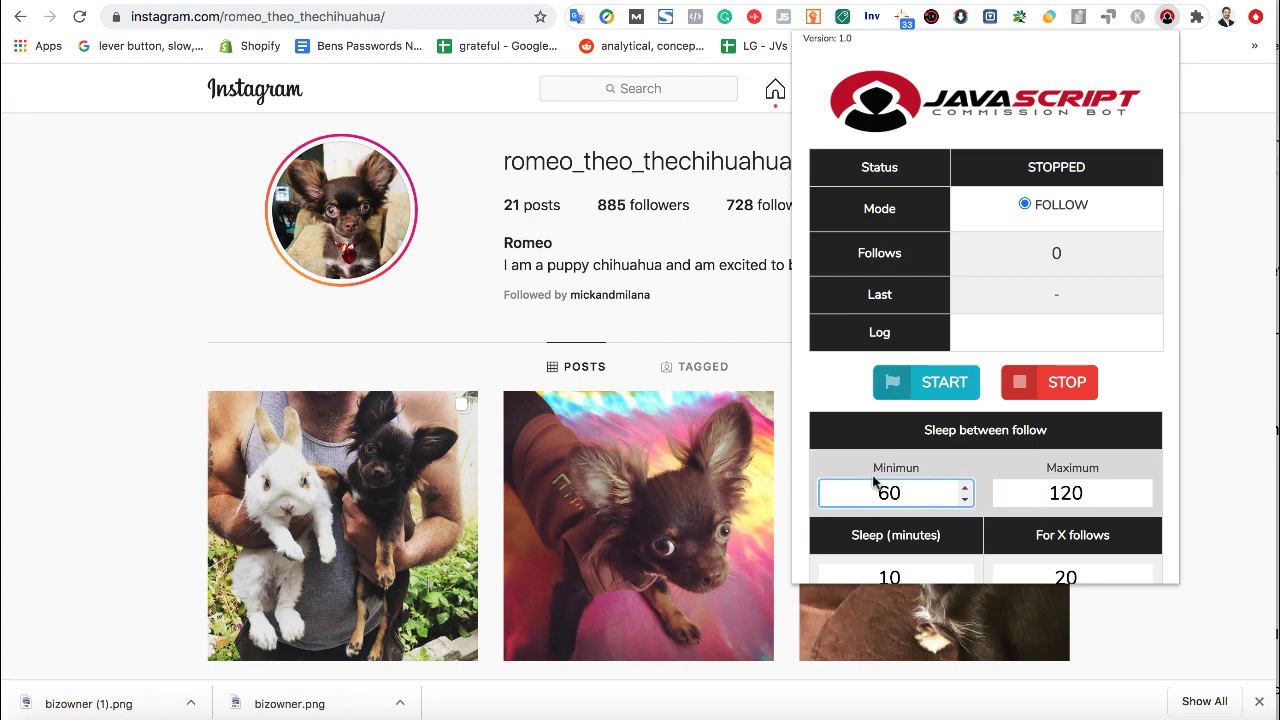
- Scroll the 885-follower list to confirm doggy_bliss is followed, then close it
left_click(654, 206)
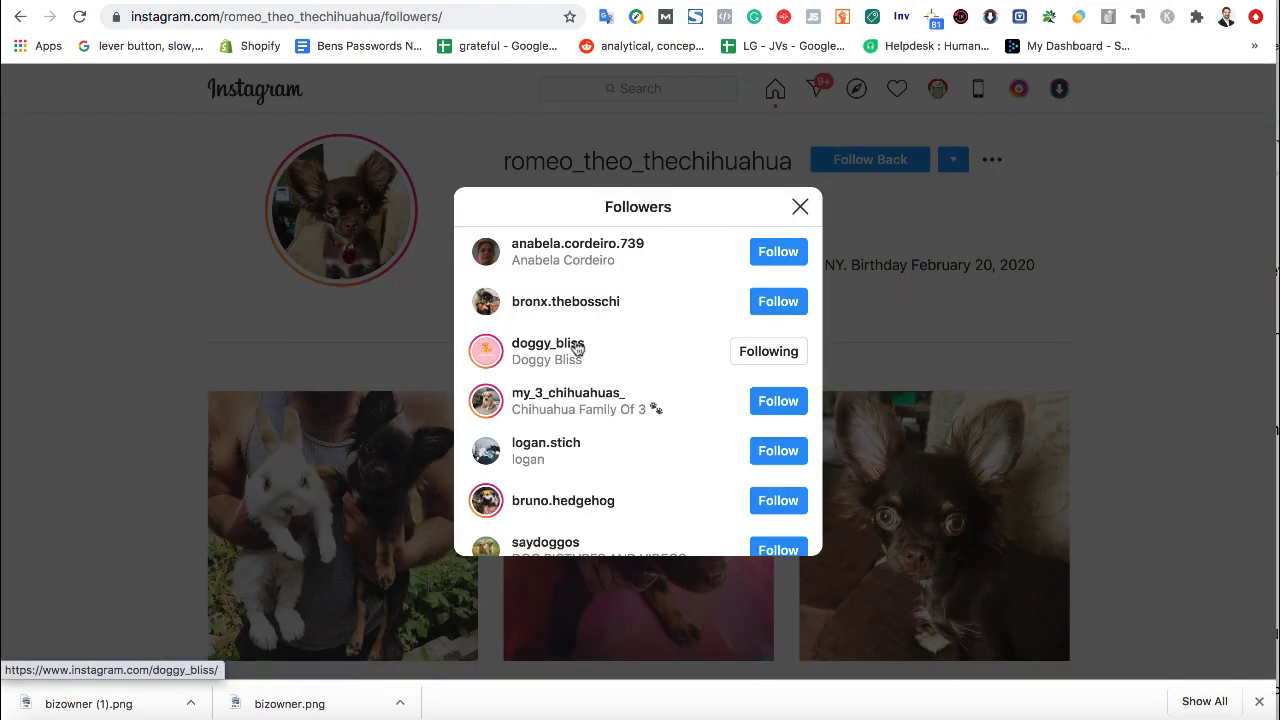
scroll(577, 348, "down", 10)
scroll(577, 348, "down", 1)
scroll(779, 491, "down", 3)
scroll(781, 508, "up", 3)
scroll(779, 500, "up", 10)
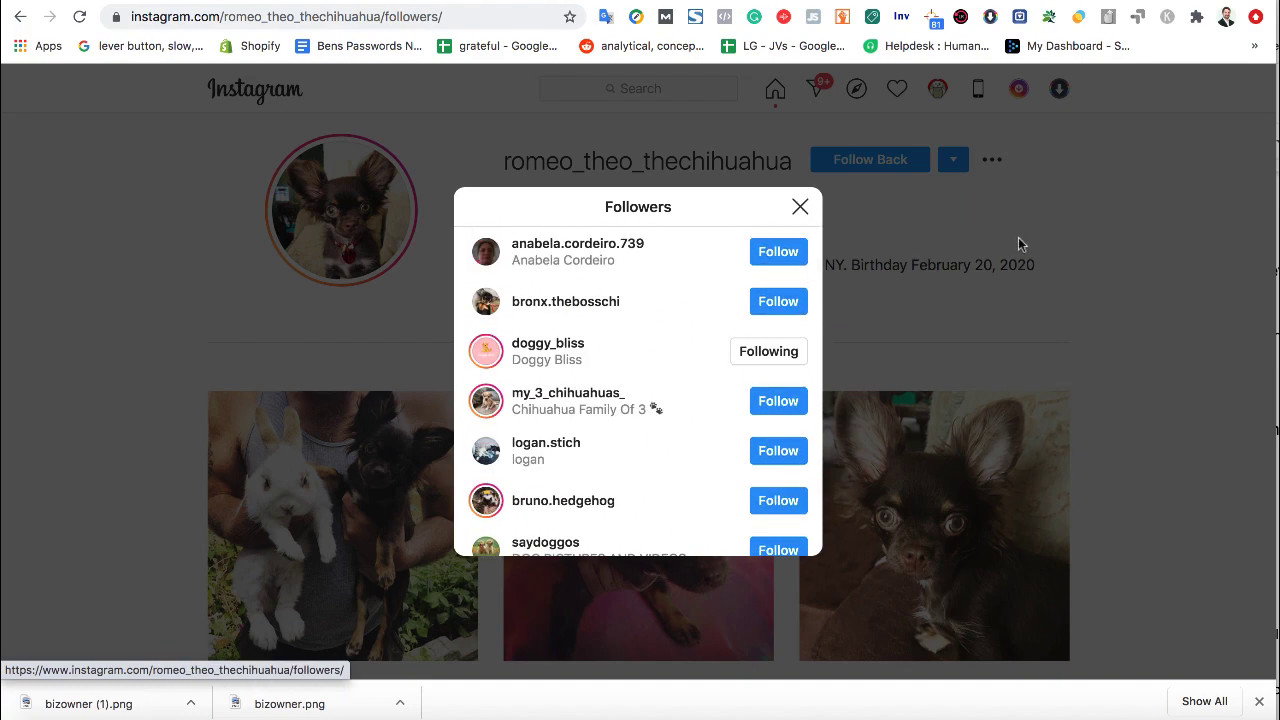
scroll(766, 440, "down", 5)
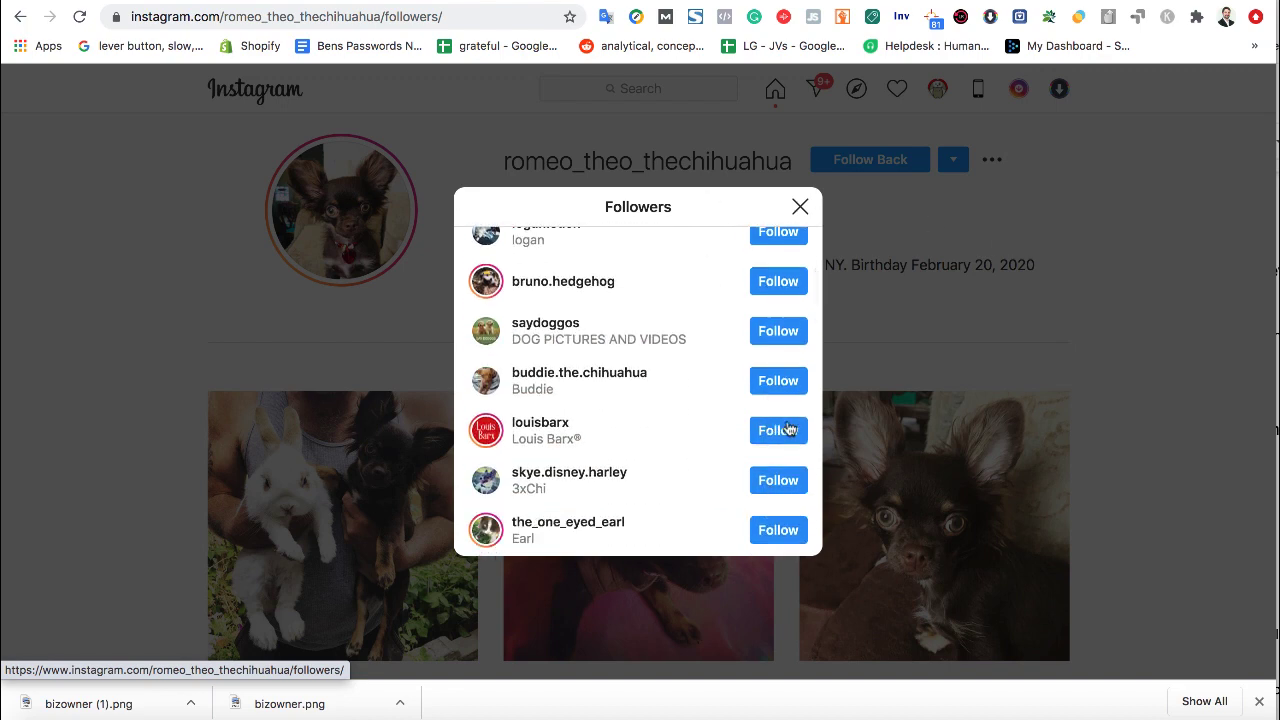
scroll(763, 463, "down", 4)
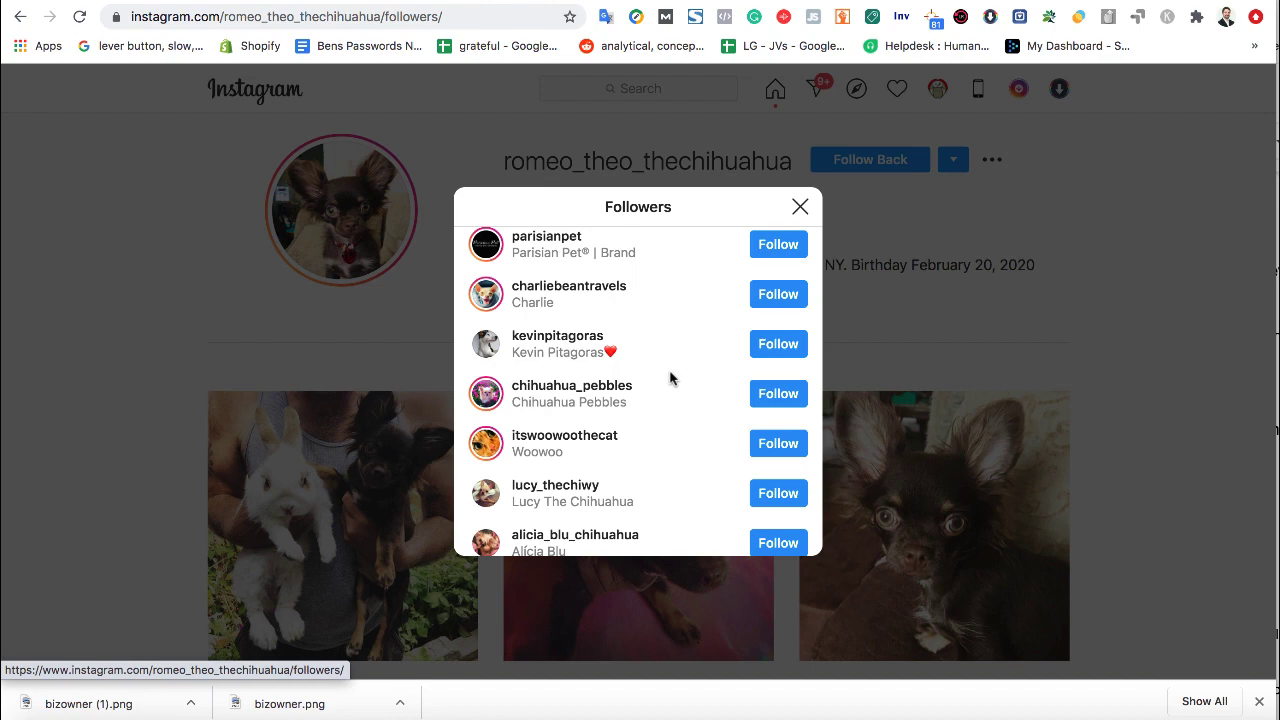
scroll(685, 380, "down", 3)
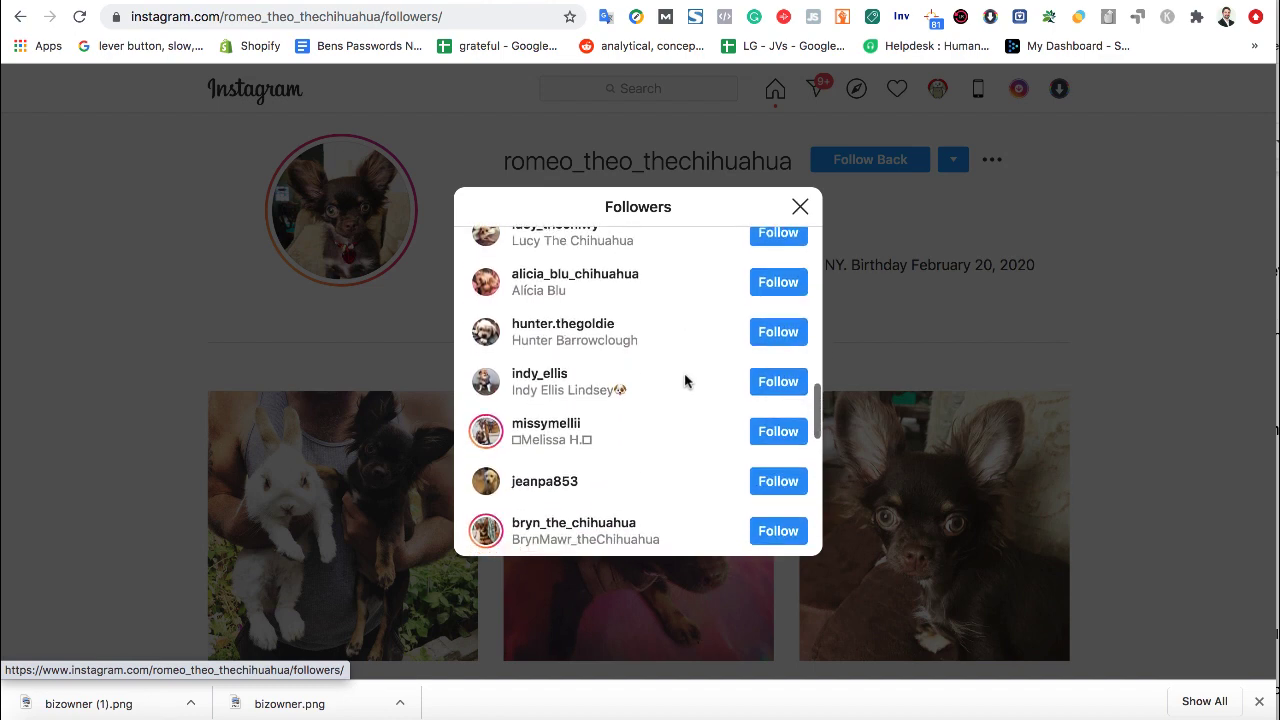
scroll(709, 417, "down", 2)
scroll(709, 417, "up", 10)
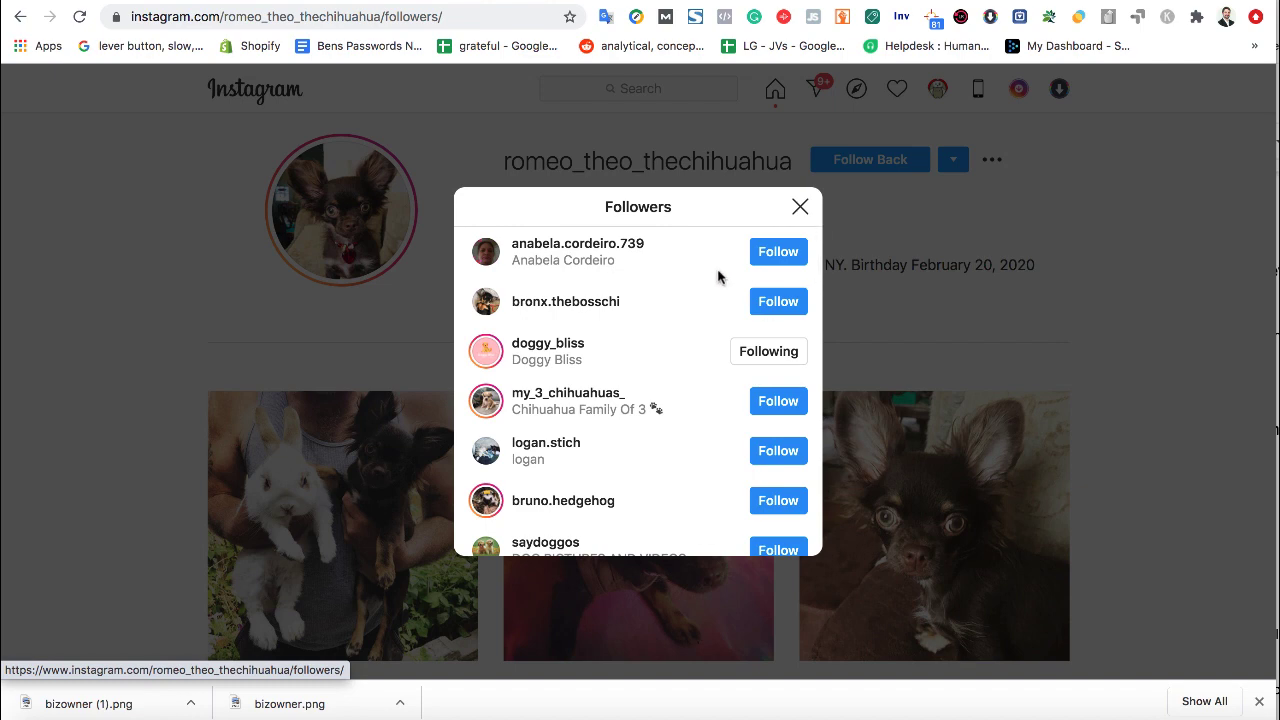
left_click(796, 207)
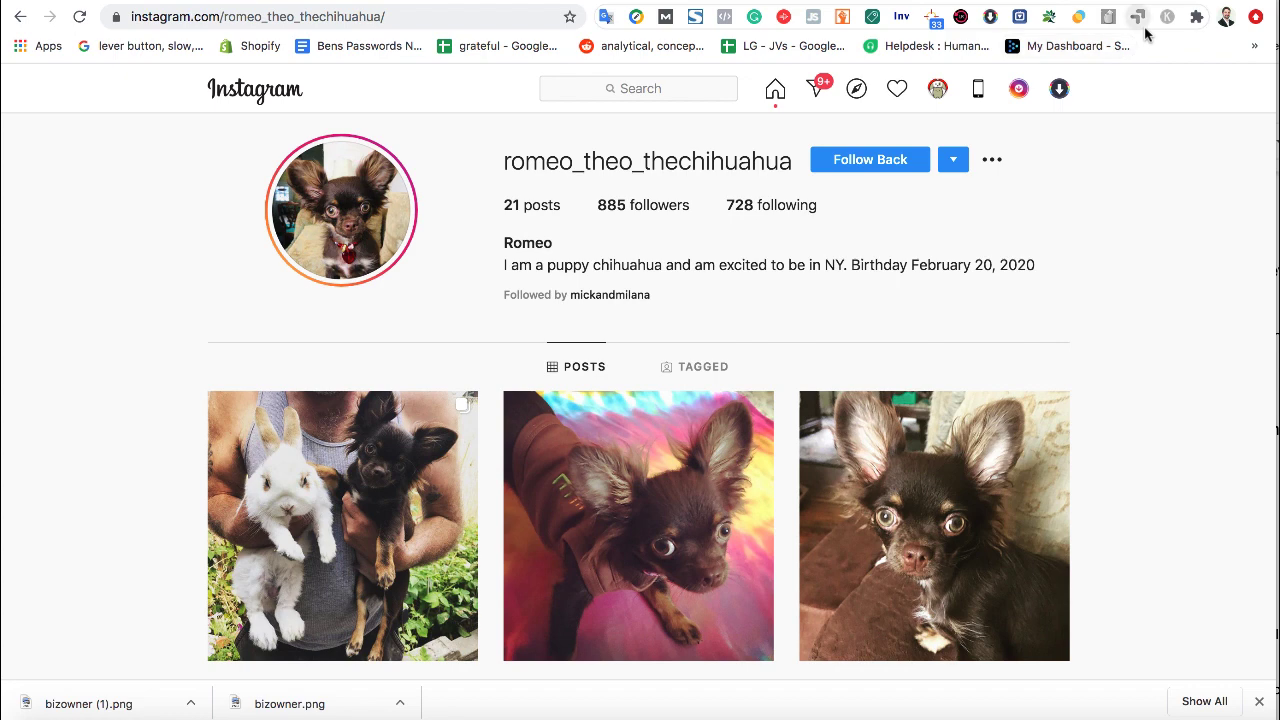
- Reopen the Instagram Auto Follow panel and review its FOLLOW-mode settings, still STOPPED
left_click(1196, 18)
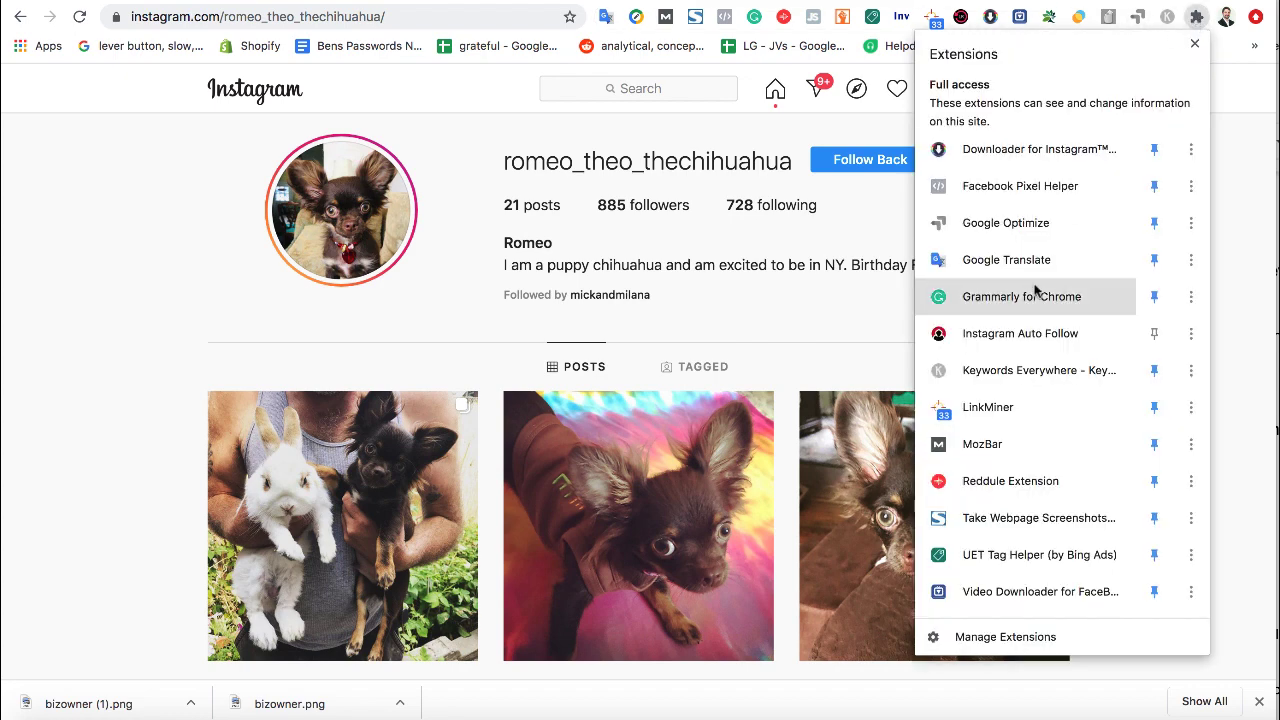
left_click(993, 337)
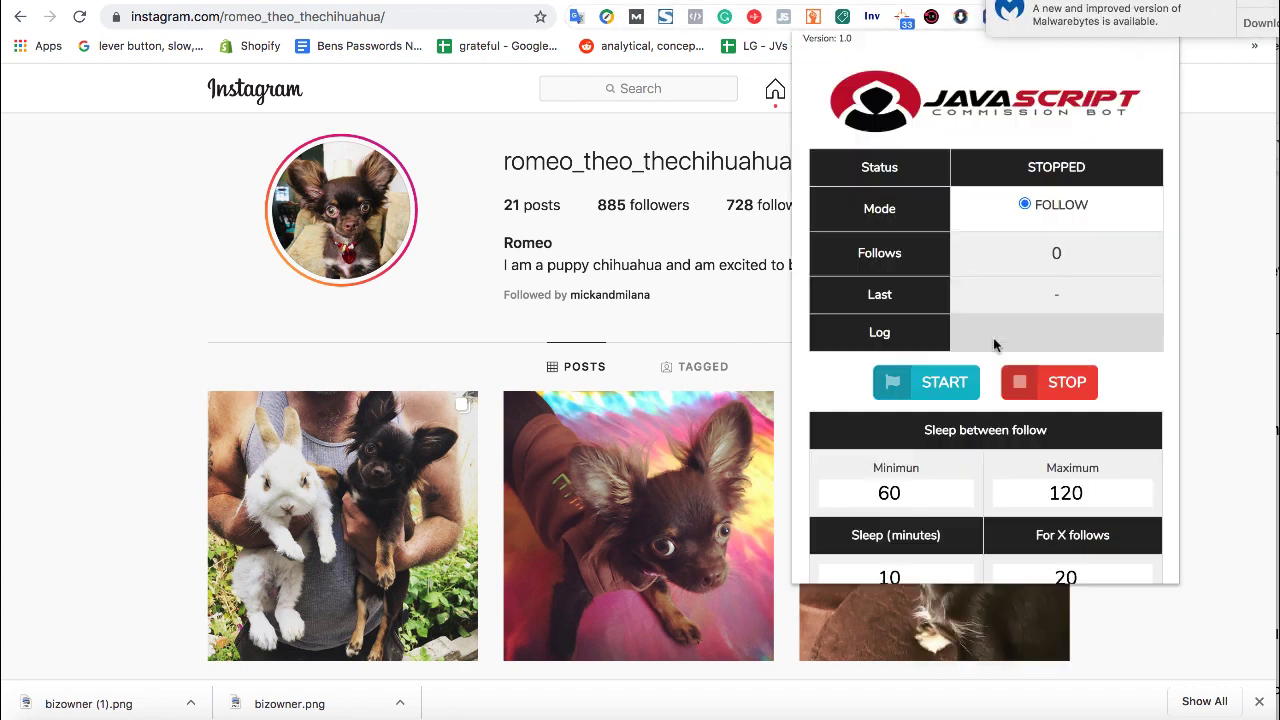
scroll(944, 424, "down", 5)
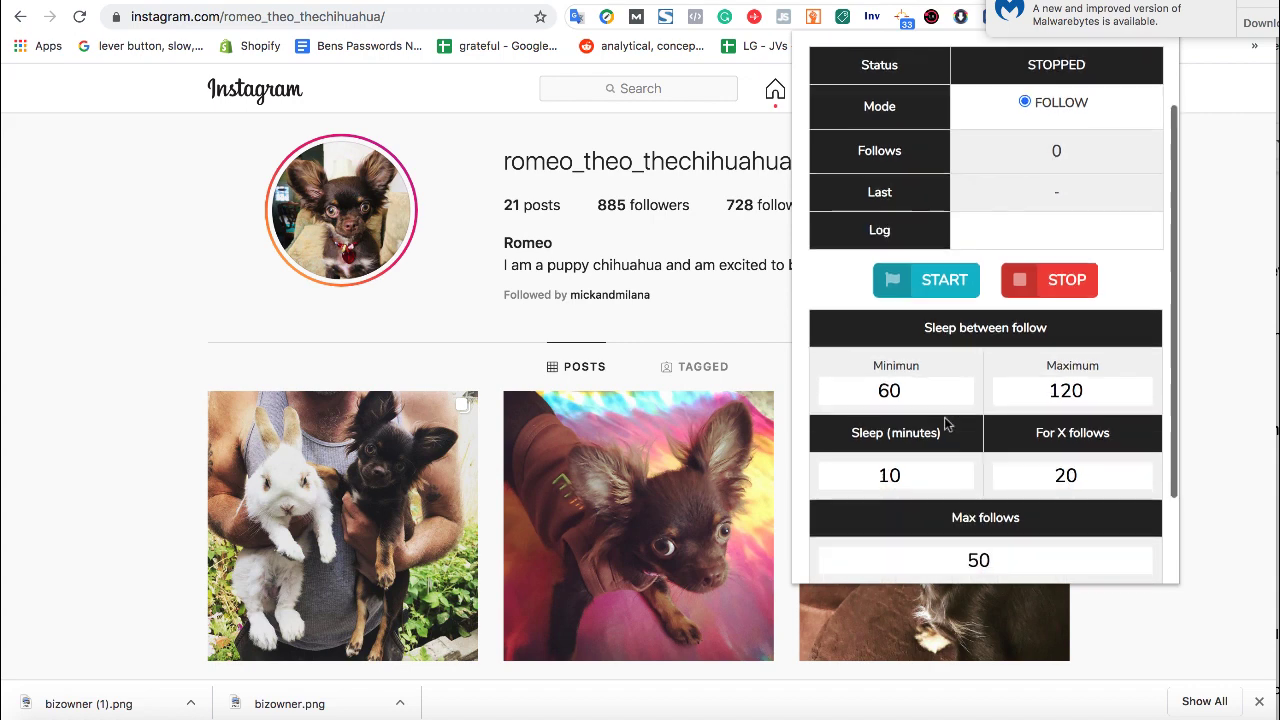
scroll(944, 393, "up", 5)
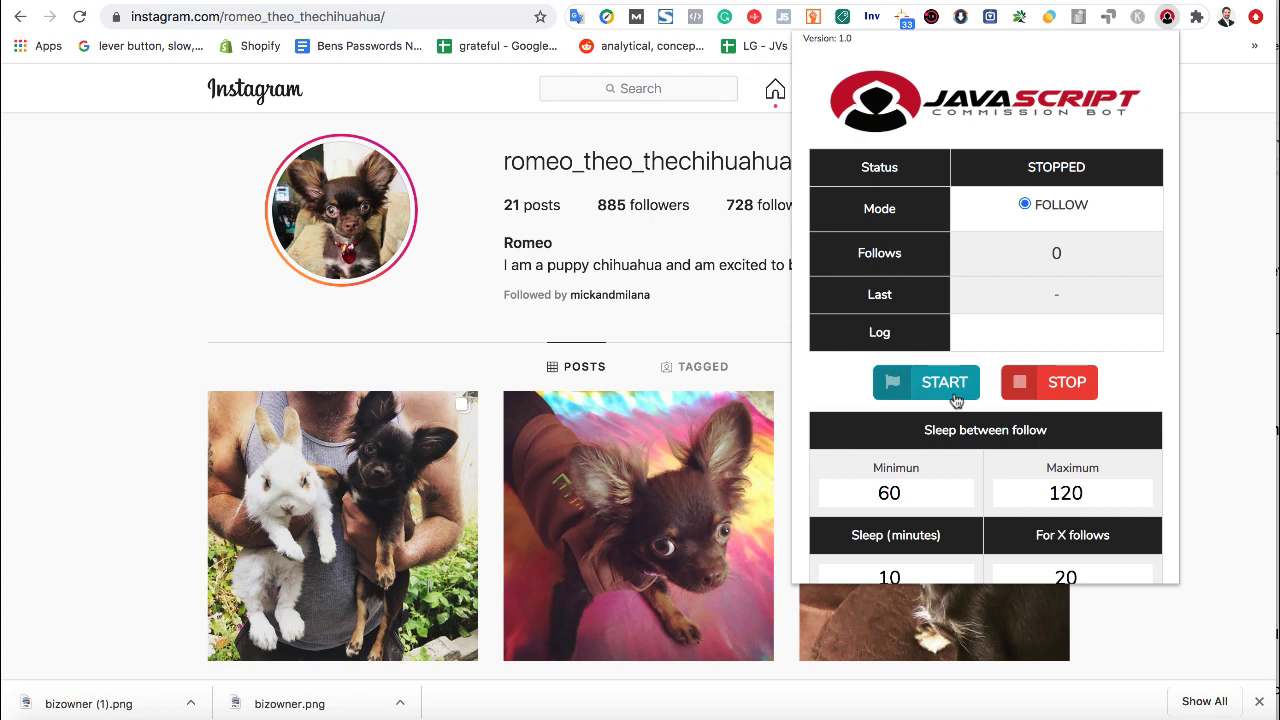
scroll(850, 410, "down", 5)
scroll(850, 416, "up", 5)
scroll(850, 418, "down", 1)
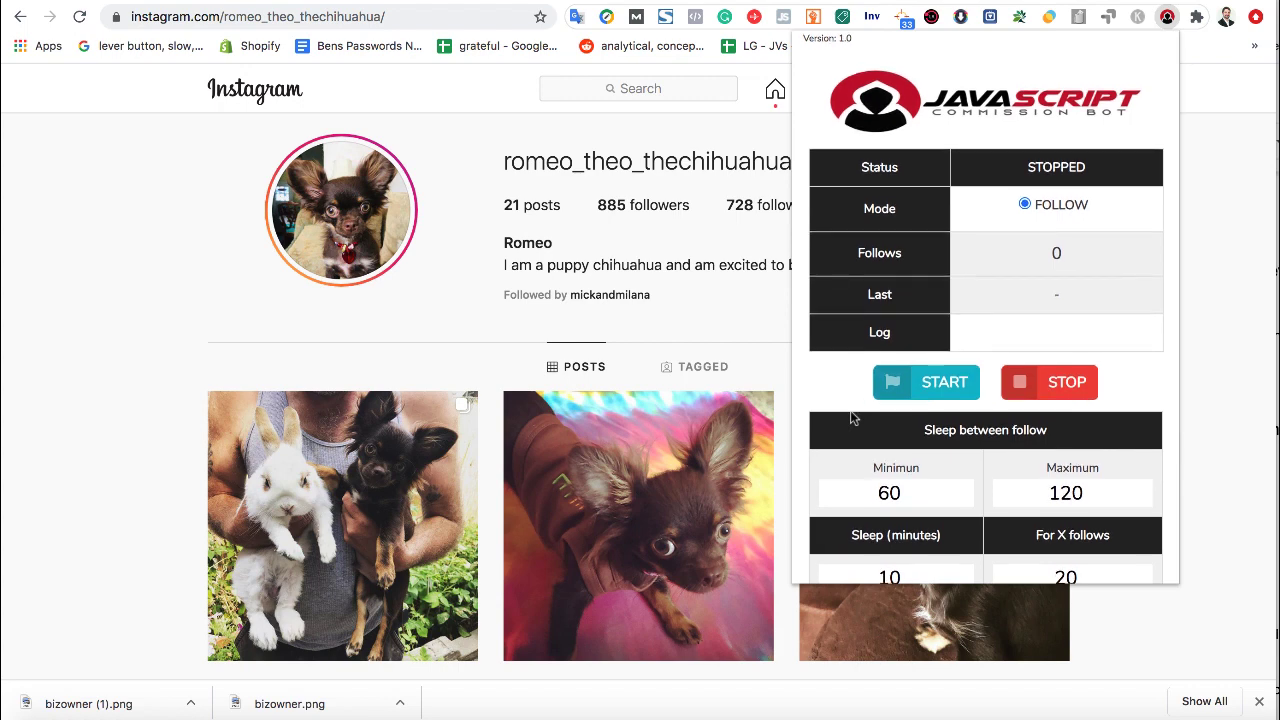